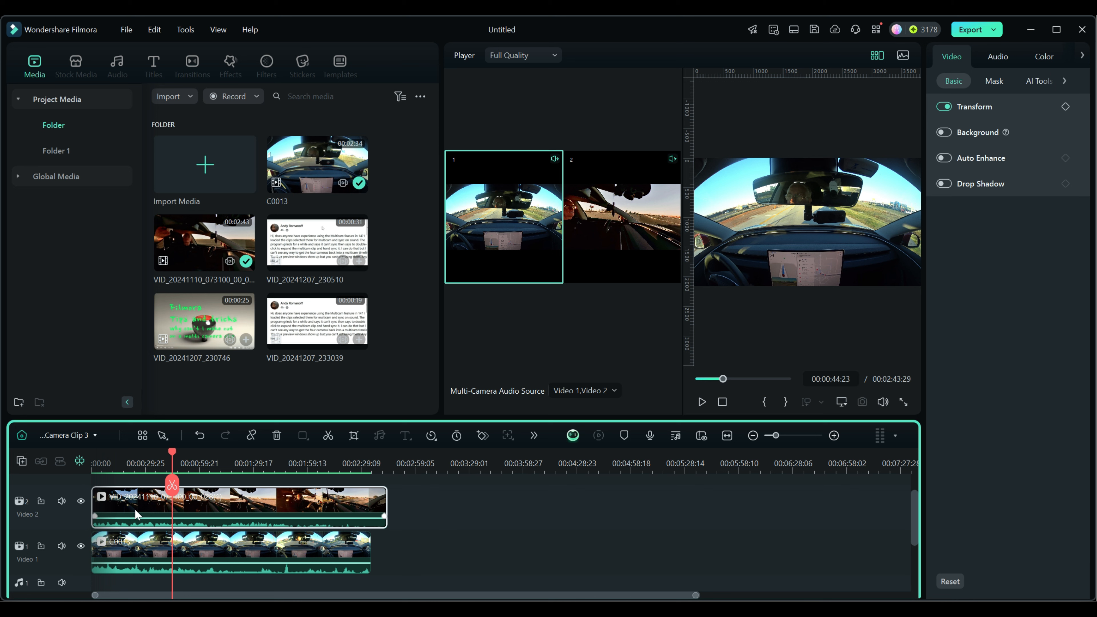
Return to the Main Timeline and move the playhead to 00:01:11:06 on the multi-camera clip.
left_click(68, 436)
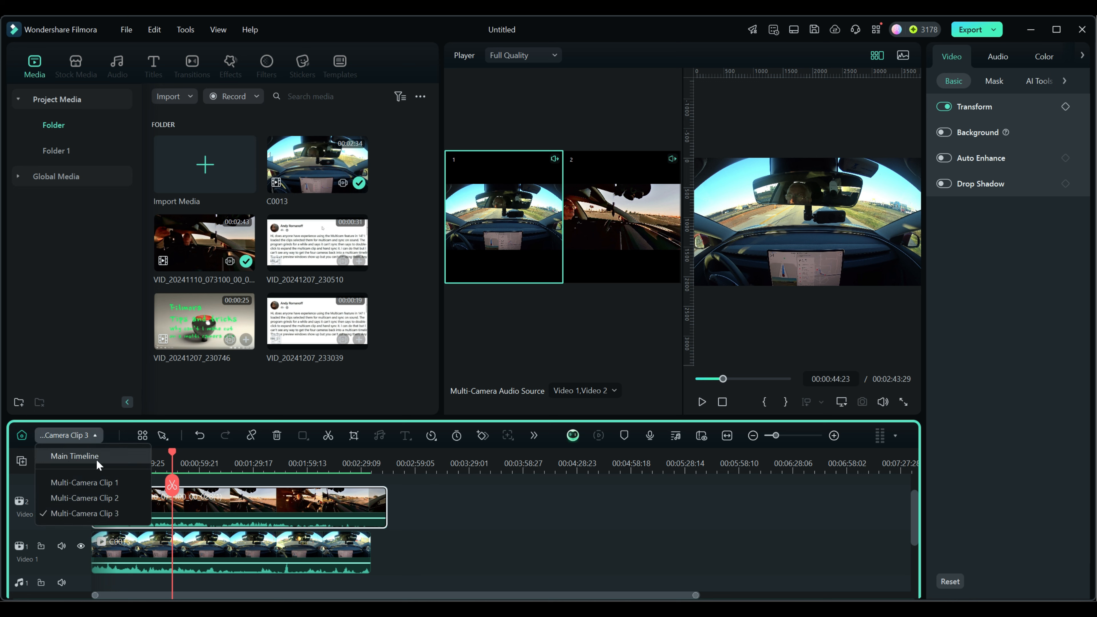
left_click(76, 458)
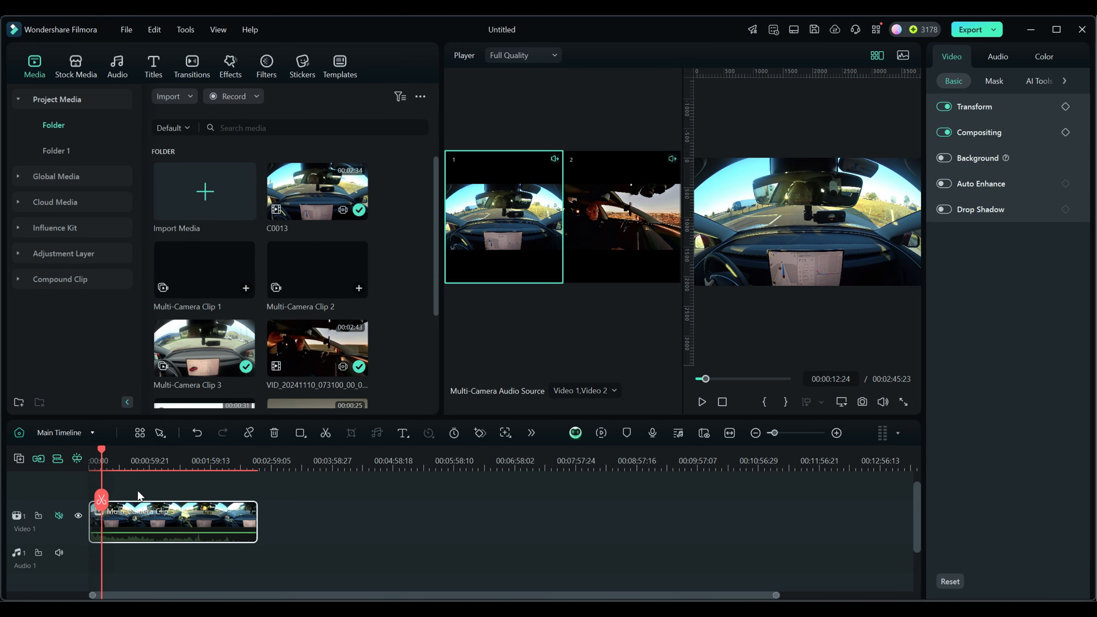
left_click_drag(101, 450, 137, 451)
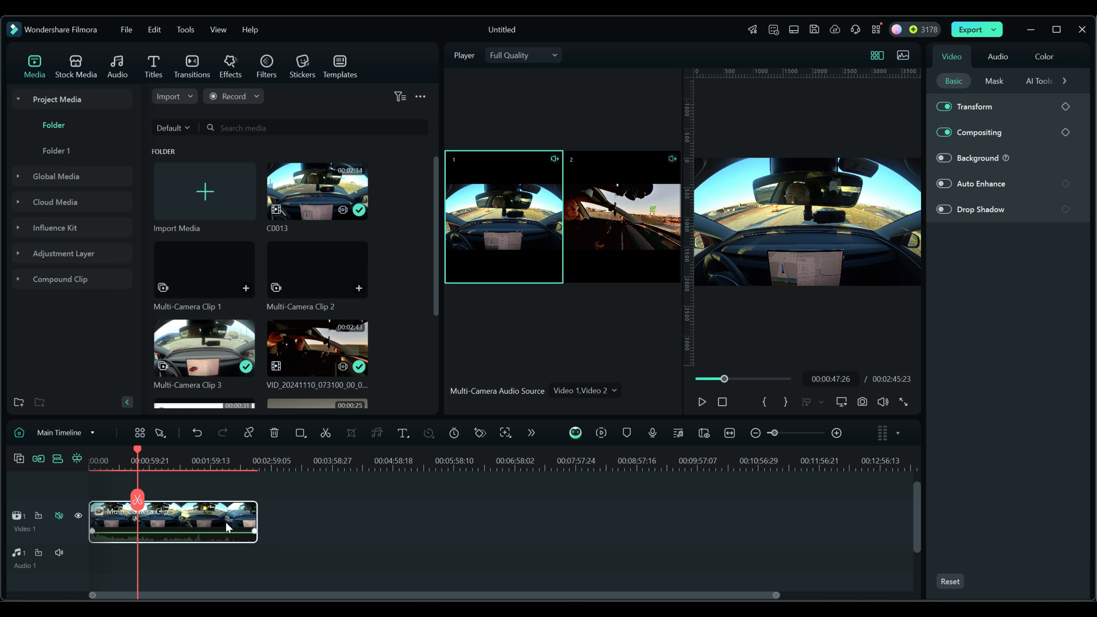
left_click_drag(138, 451, 161, 458)
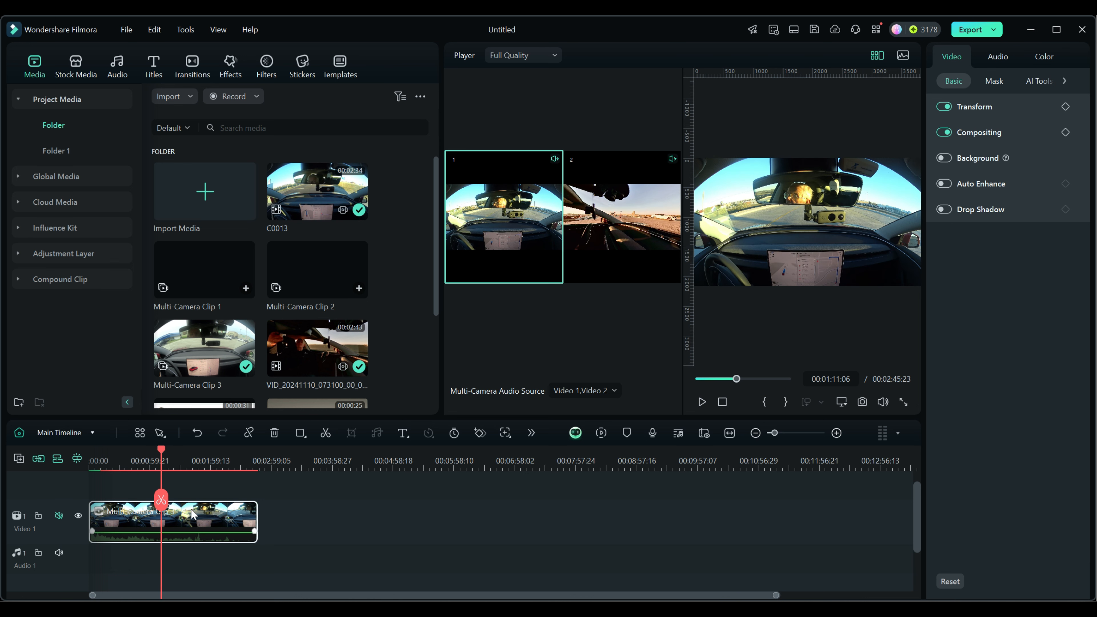
Try switching the selected multi-camera clip between camera 2 and camera 1, ending on camera 1.
left_click(626, 221)
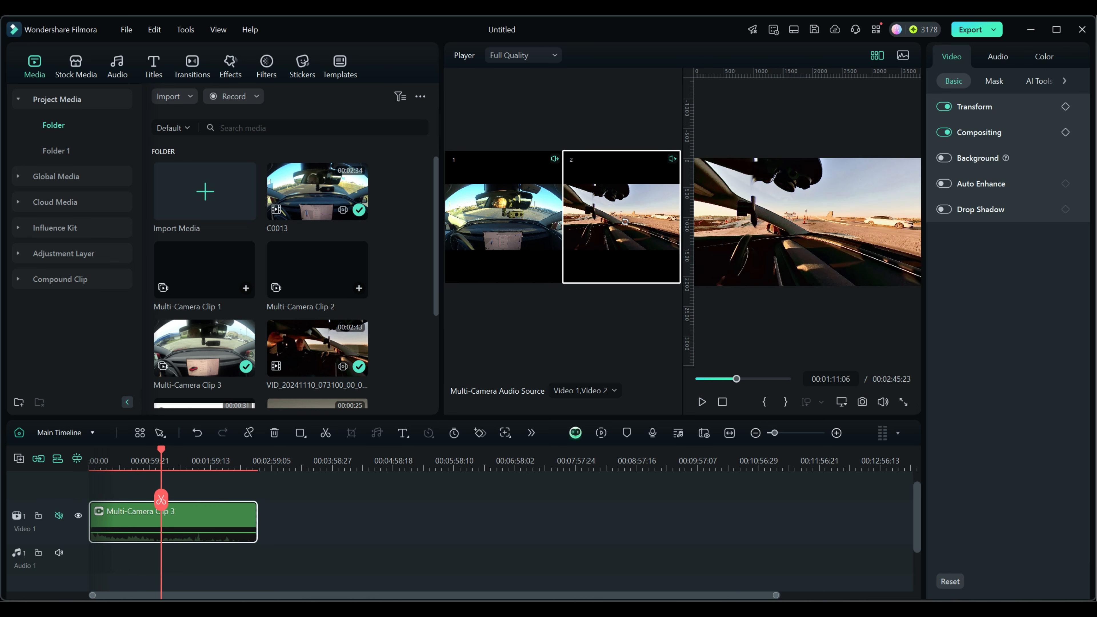
left_click(521, 220)
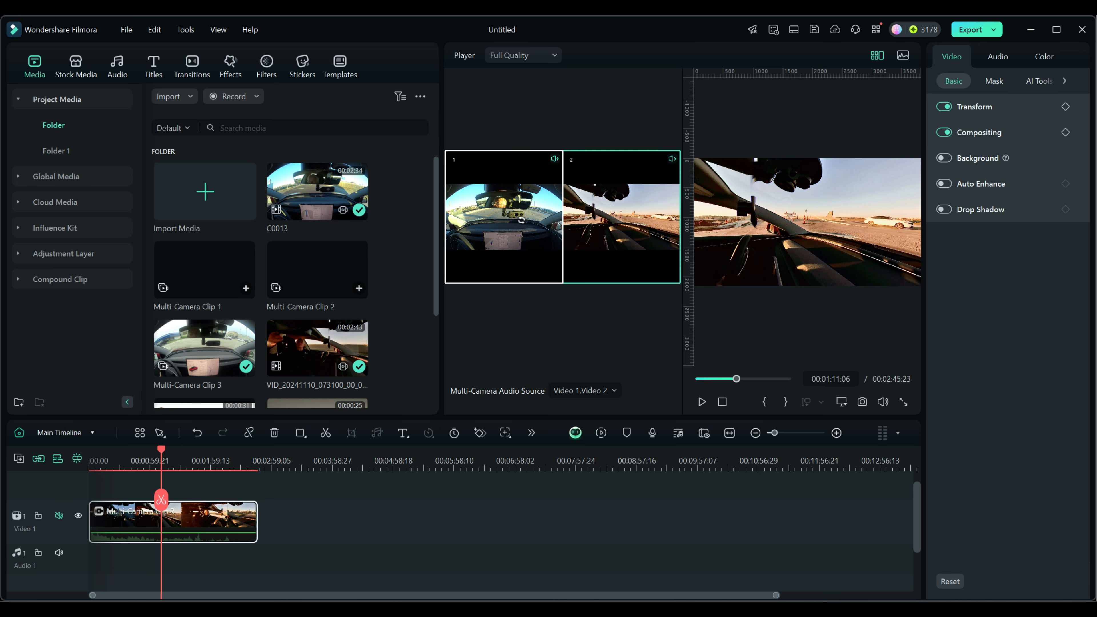
left_click(578, 230)
left_click(506, 223)
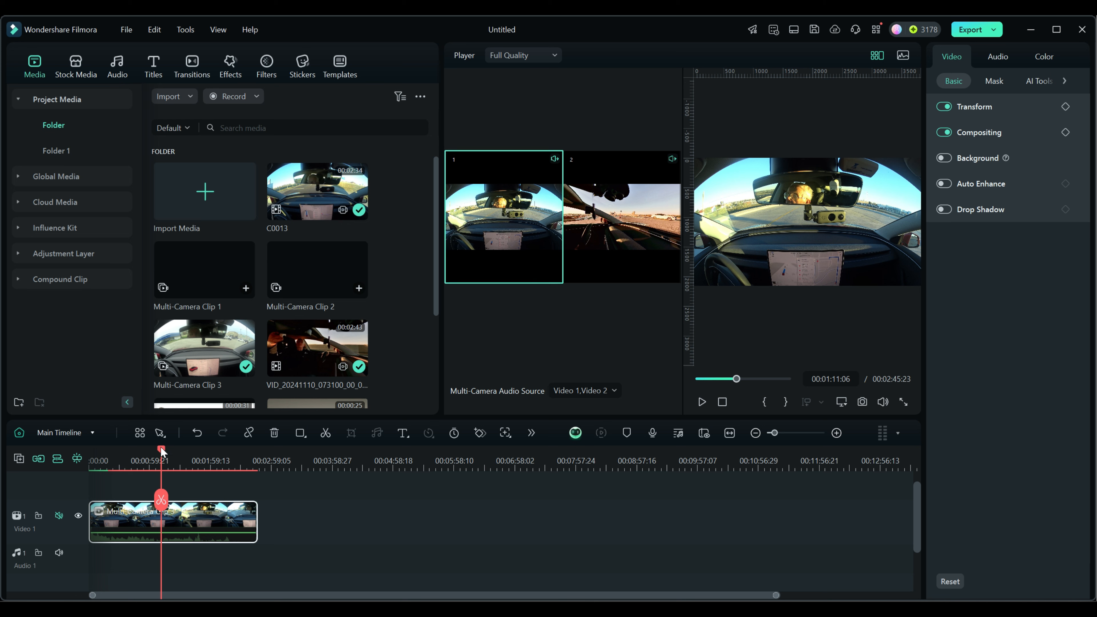
Play the timeline from the start, cutting live to camera 2 at about 2 seconds and back to camera 1 a few seconds further on.
left_click_drag(162, 451, 90, 450)
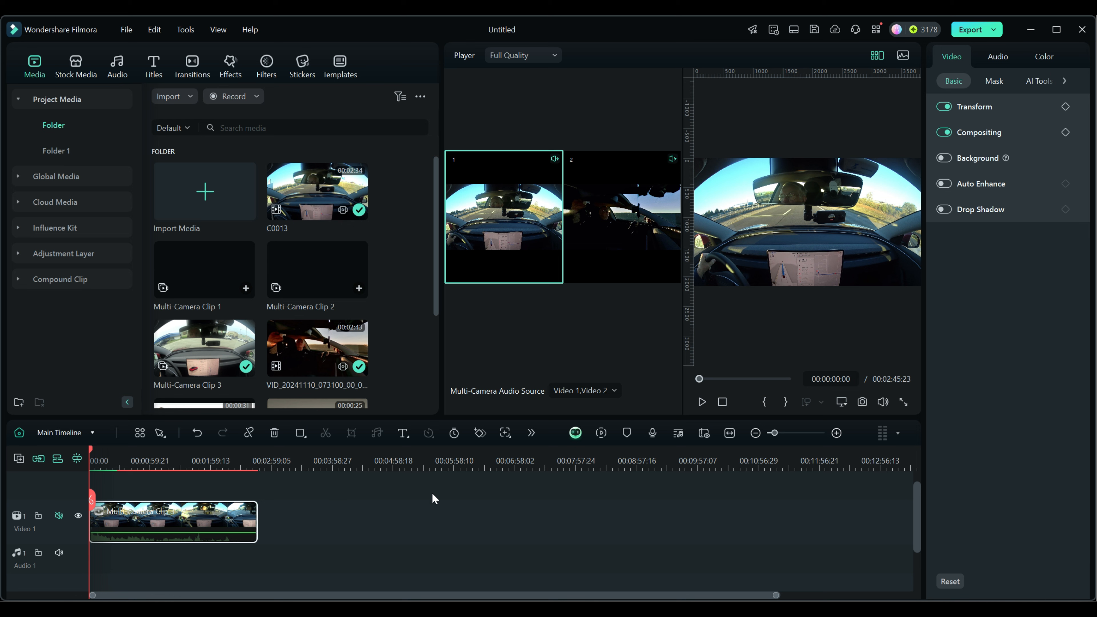
left_click(701, 402)
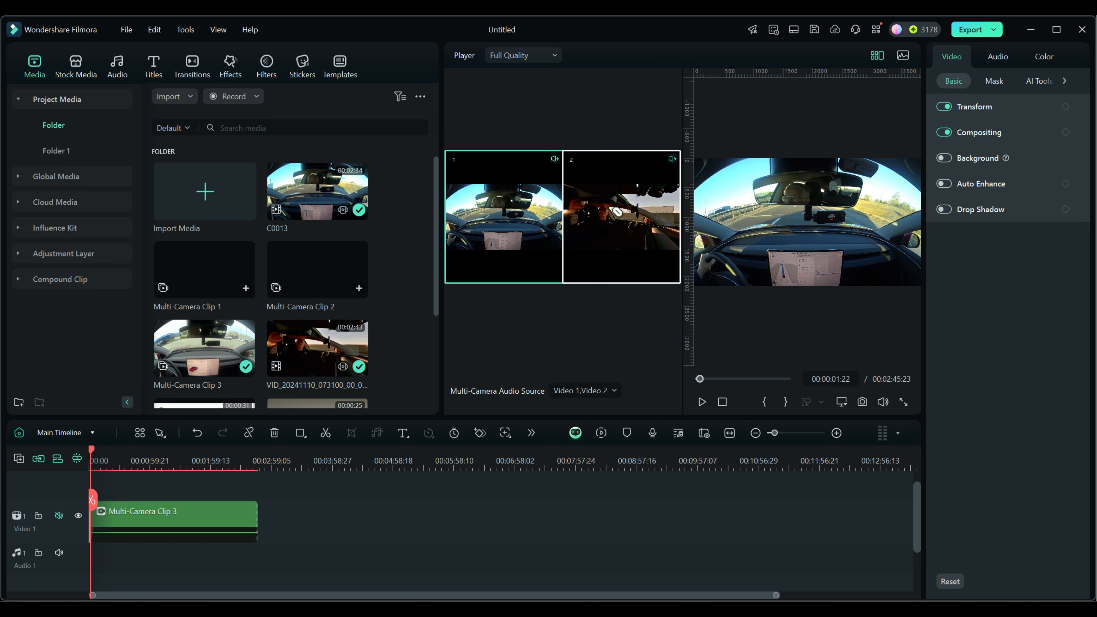
left_click(621, 216)
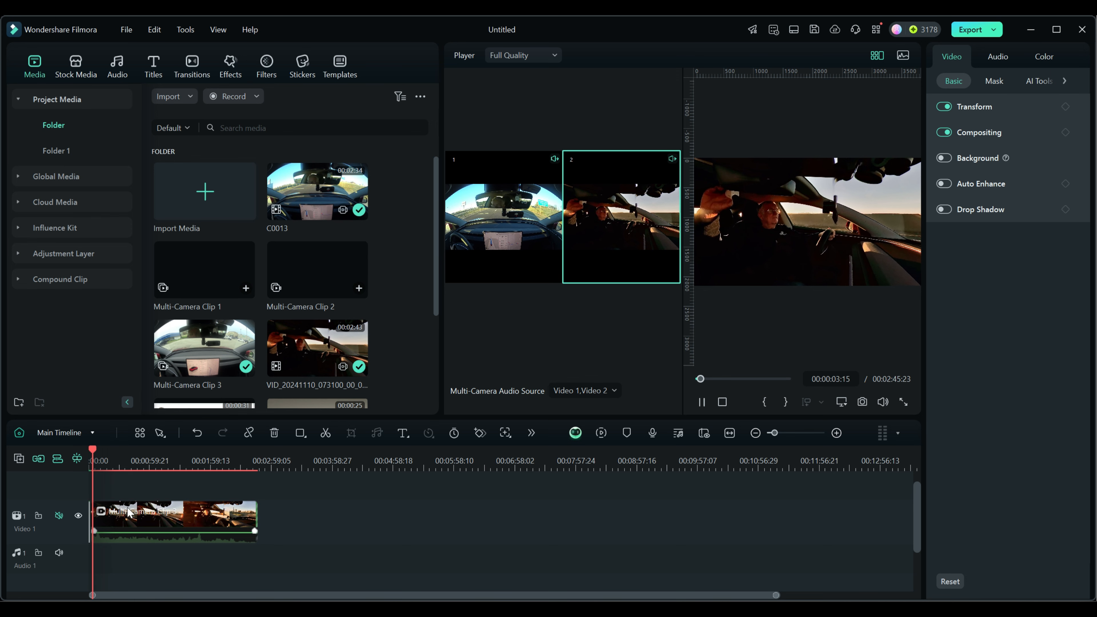
scroll(244, 469, "up", 2)
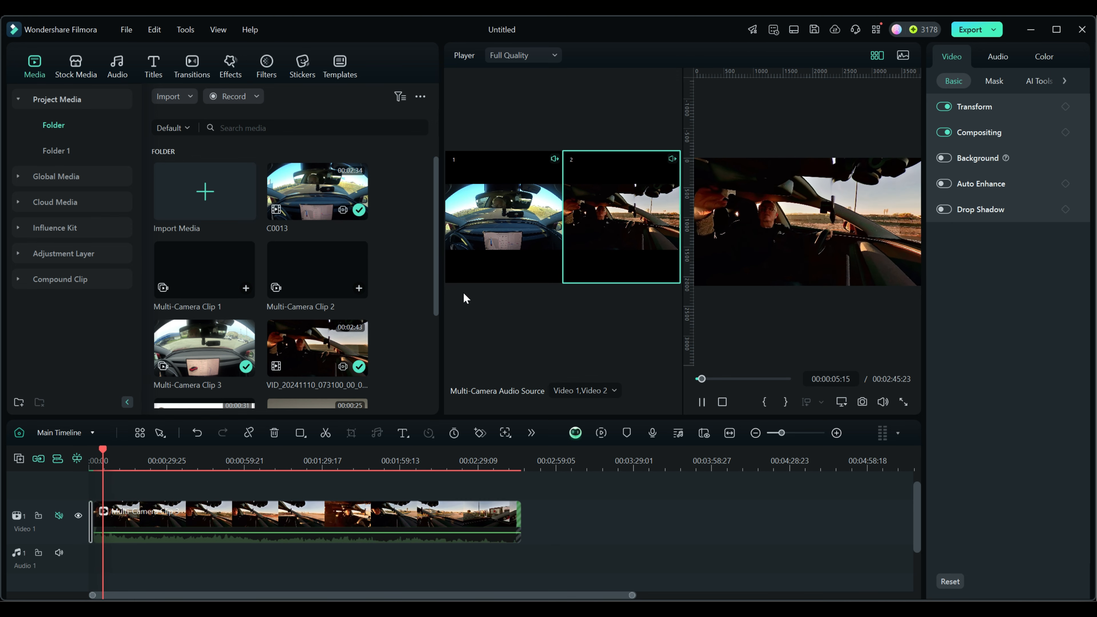
left_click(475, 260)
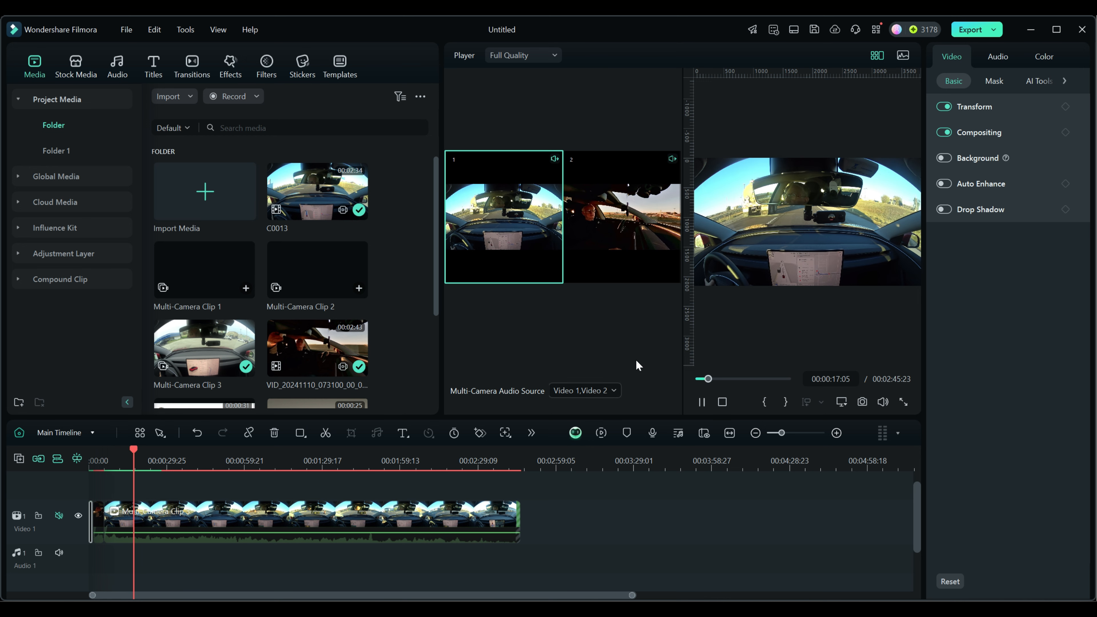
left_click(702, 402)
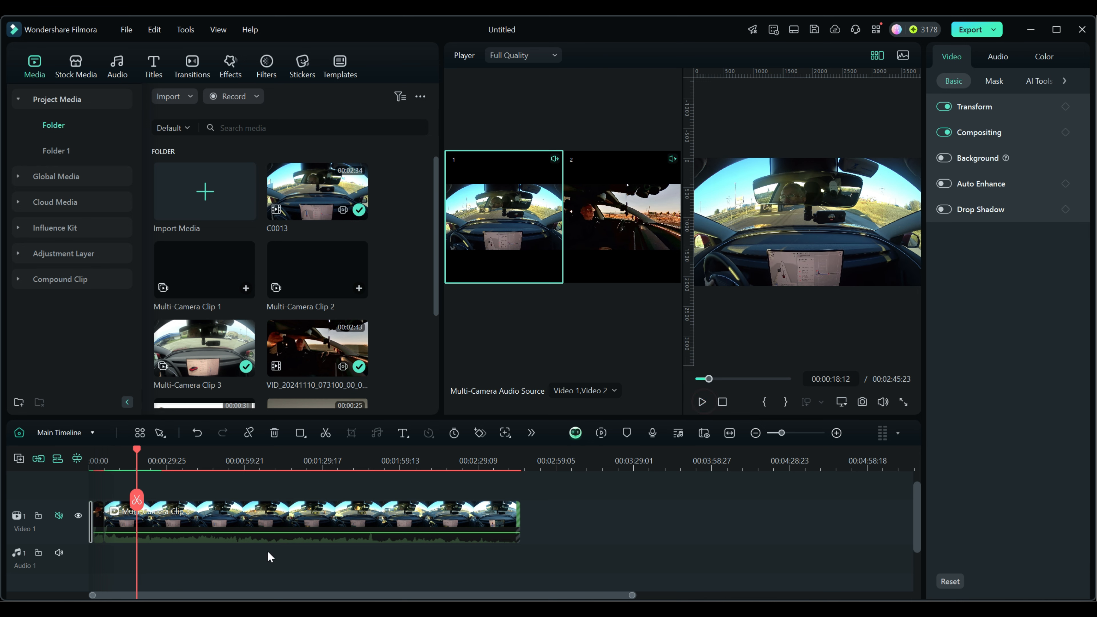
With the long camera 1 segment selected, try switching its angle to camera 2 and back at 00:00:25:18.
left_click(225, 526)
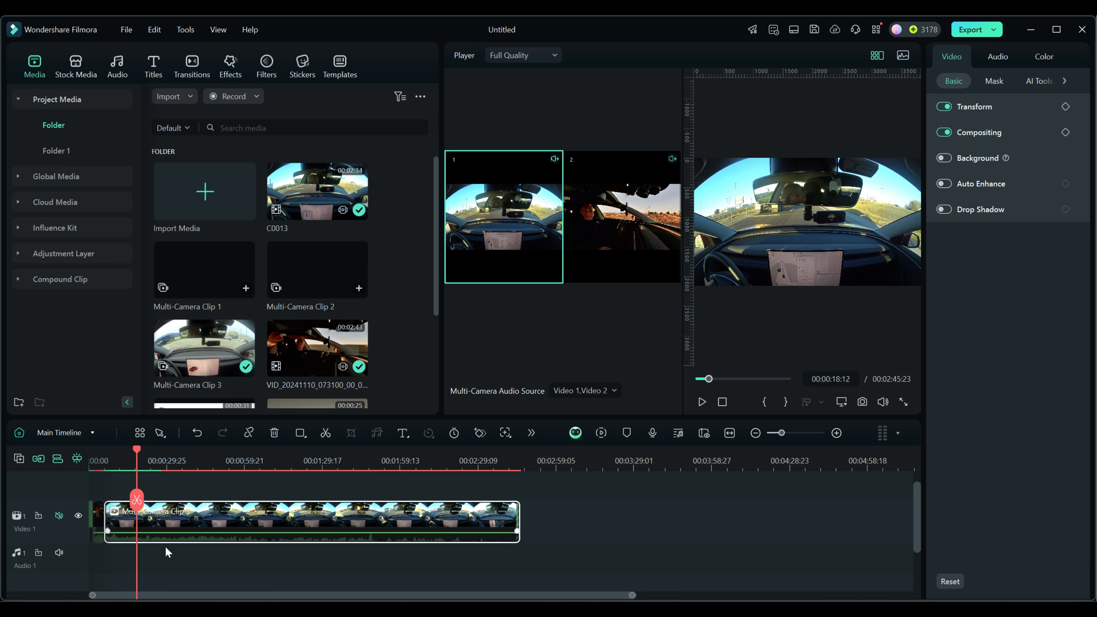
left_click_drag(138, 449, 156, 450)
left_click(629, 218)
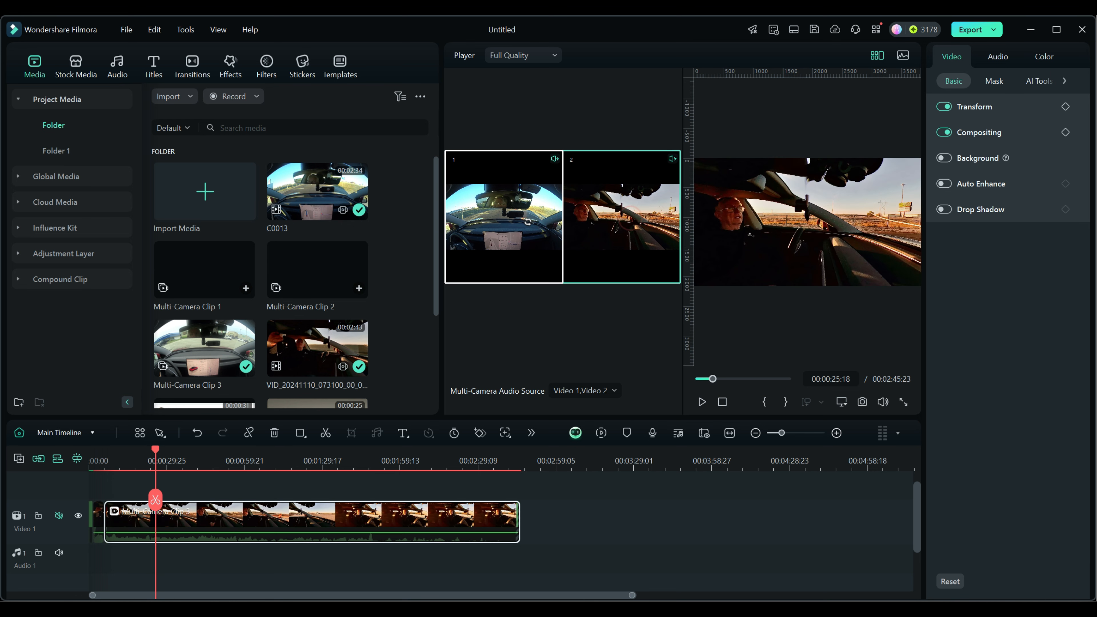
left_click(528, 223)
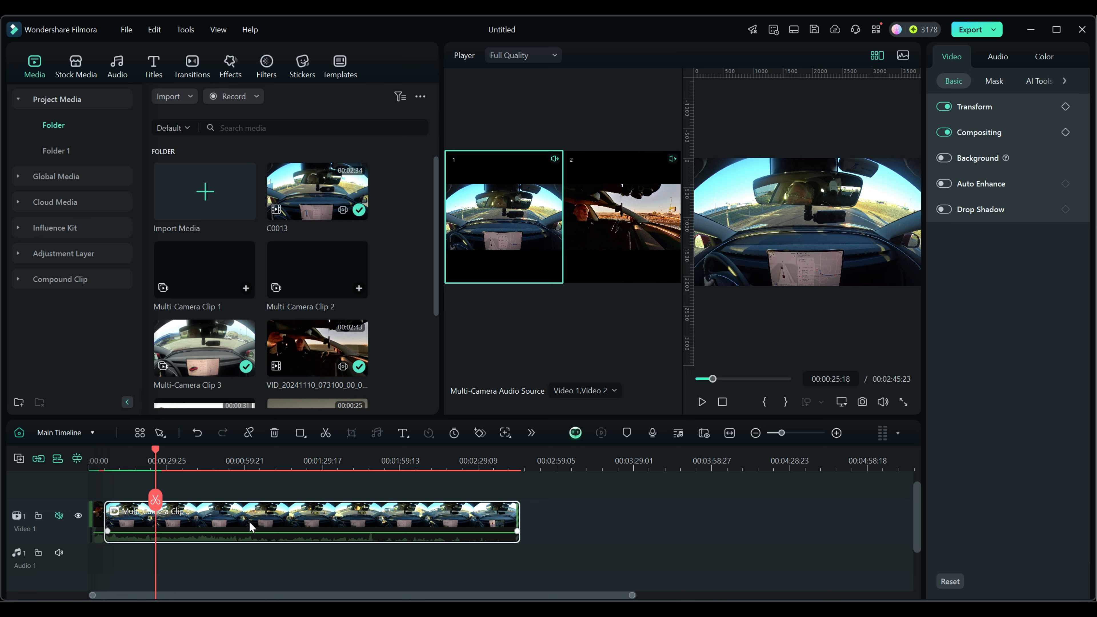
Deselect the clip and cut the multi-camera footage to camera 2 at 00:01:02:09.
left_click(251, 480)
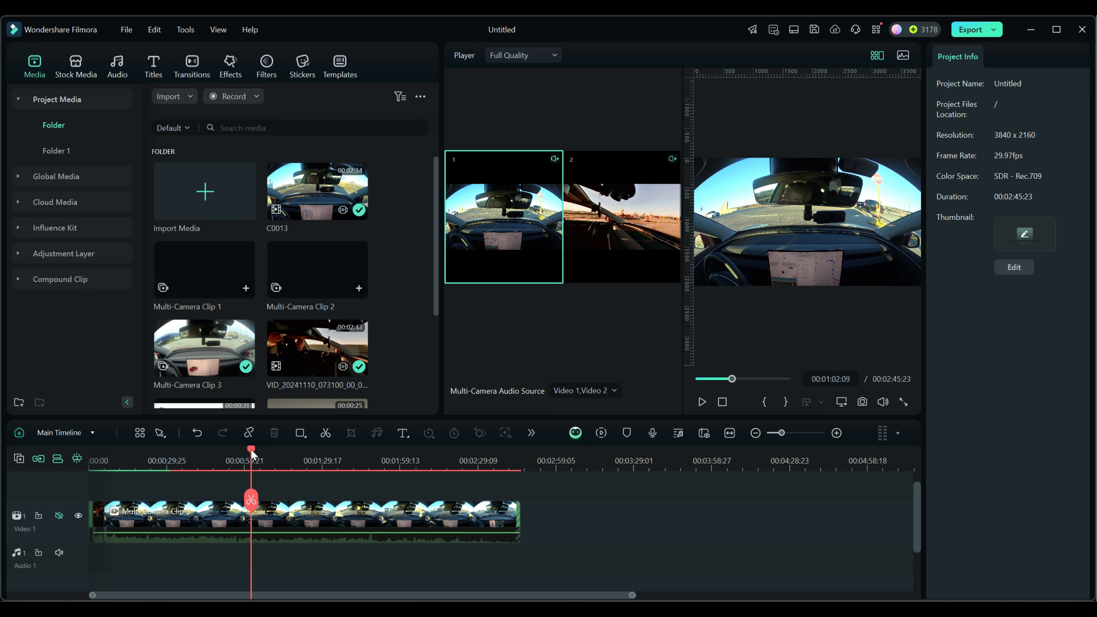
mouse_move(257, 450)
left_mouse_down()
mouse_move(303, 451)
mouse_move(212, 450)
mouse_move(256, 450)
left_mouse_up()
left_click(610, 225)
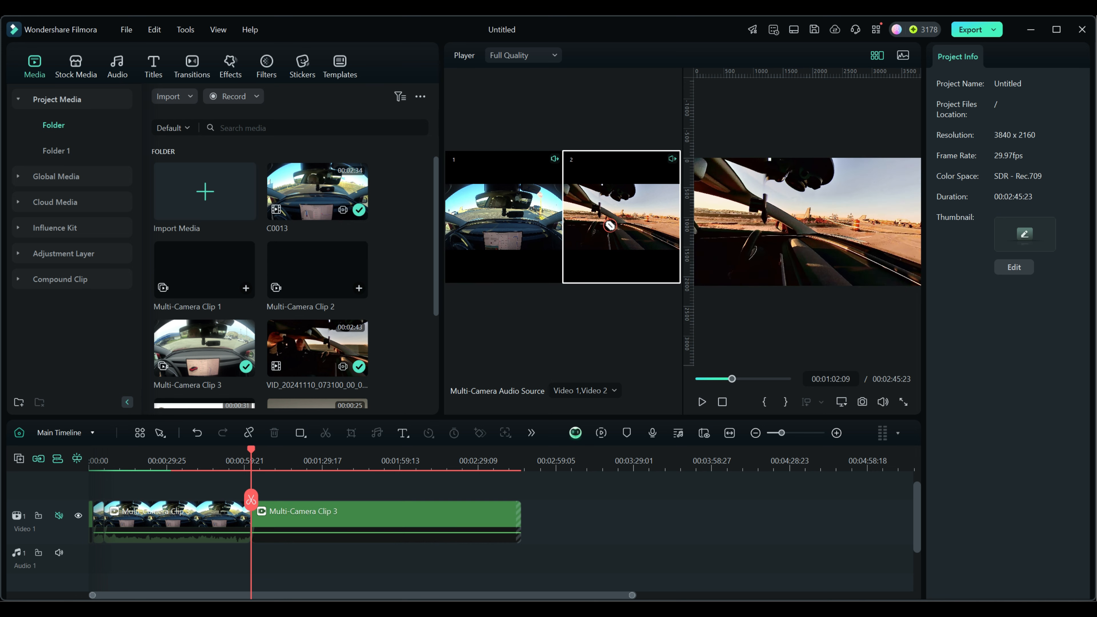
Cut the multi-camera footage back to camera 1 at 00:01:31:18.
left_click_drag(252, 452, 291, 452)
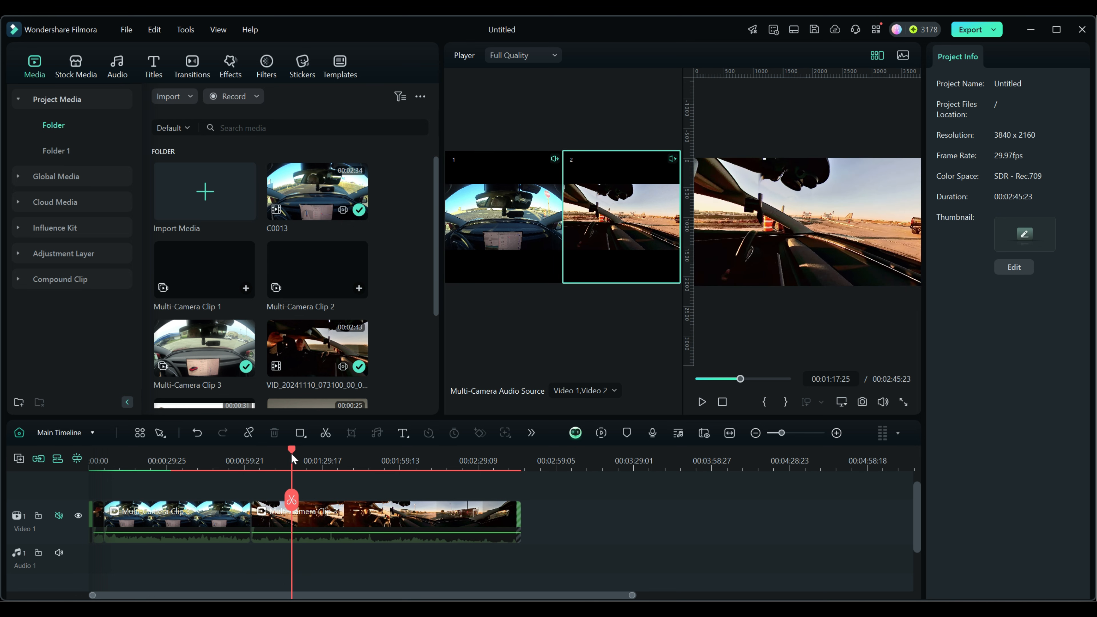
left_click(448, 469)
left_click_drag(450, 454, 328, 469)
left_click(534, 239)
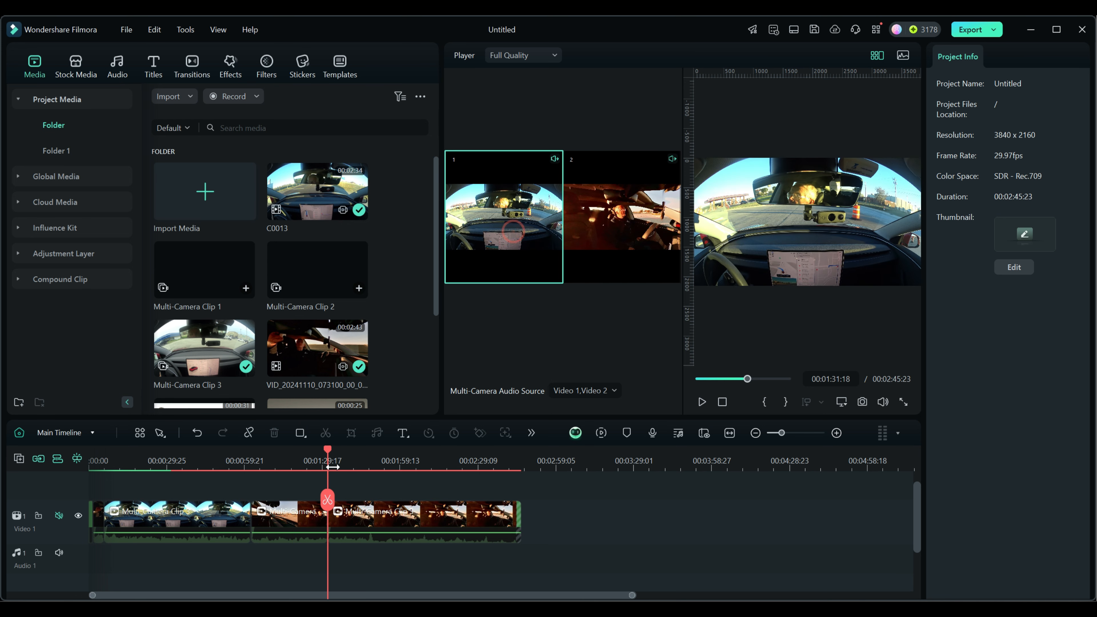
Play the last segment from 00:01:49:26, cutting live to camera 2, camera 1 and camera 2 again, and pause playback.
left_click(370, 455)
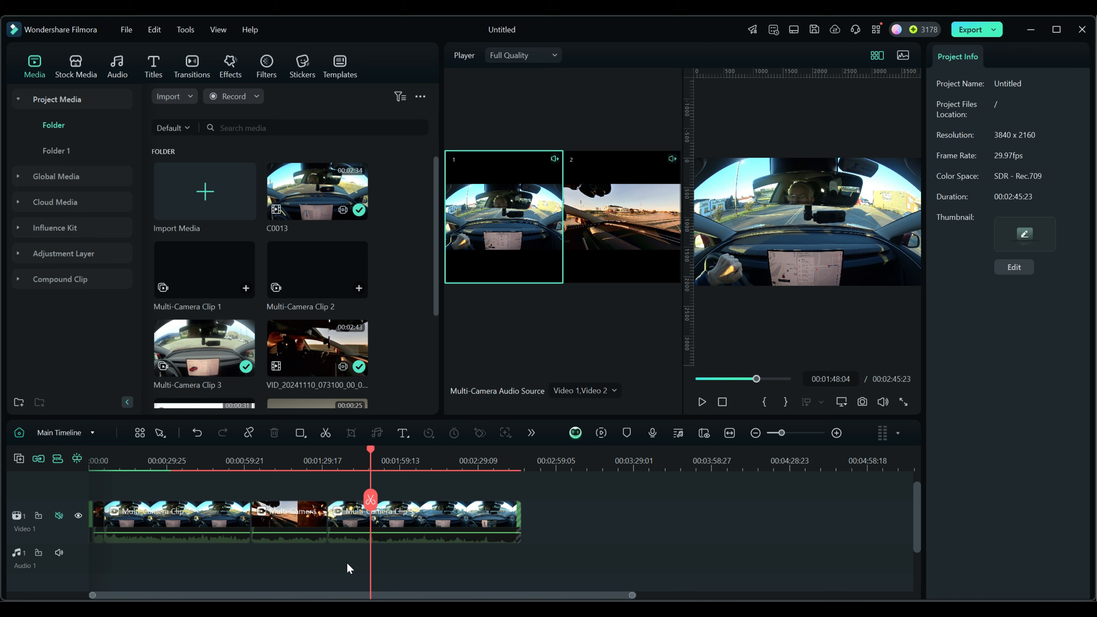
left_click_drag(370, 449, 436, 463)
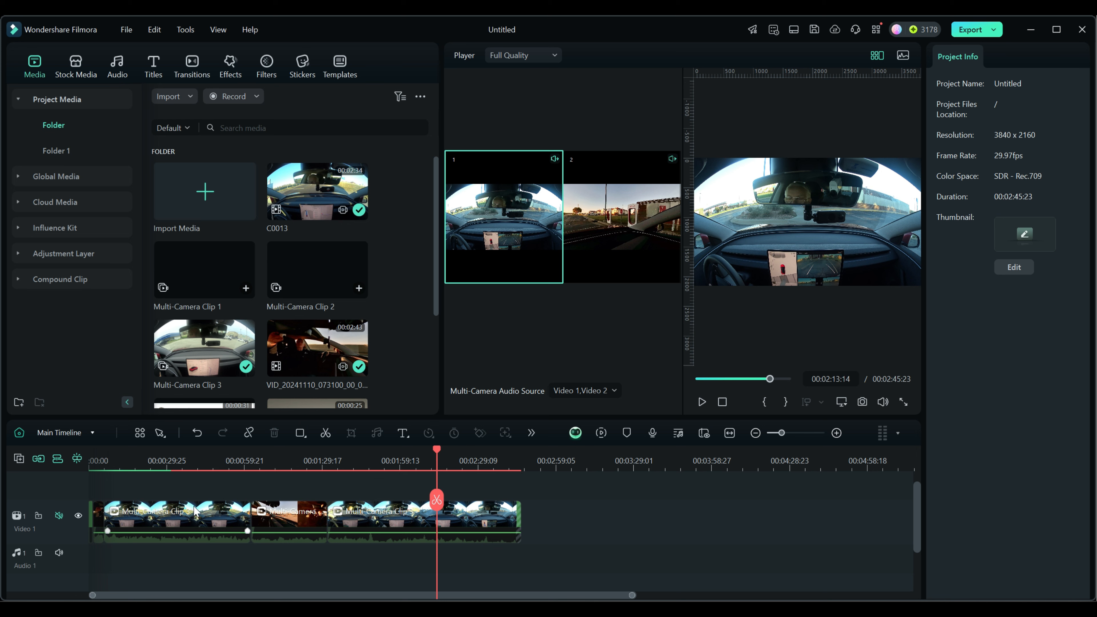
left_click(363, 520)
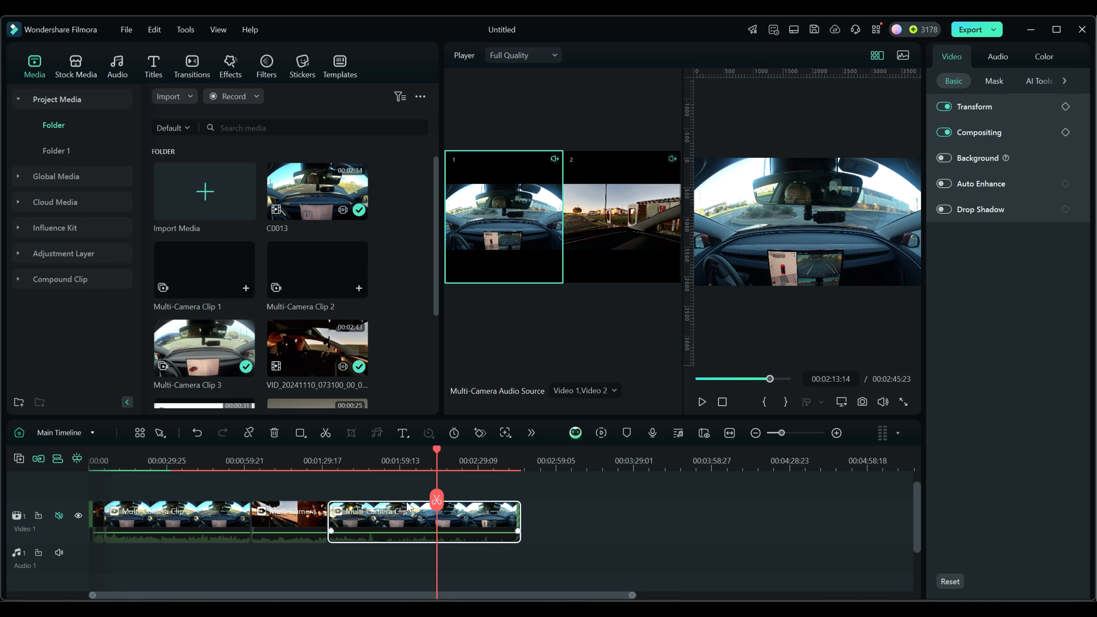
left_click_drag(438, 451, 375, 460)
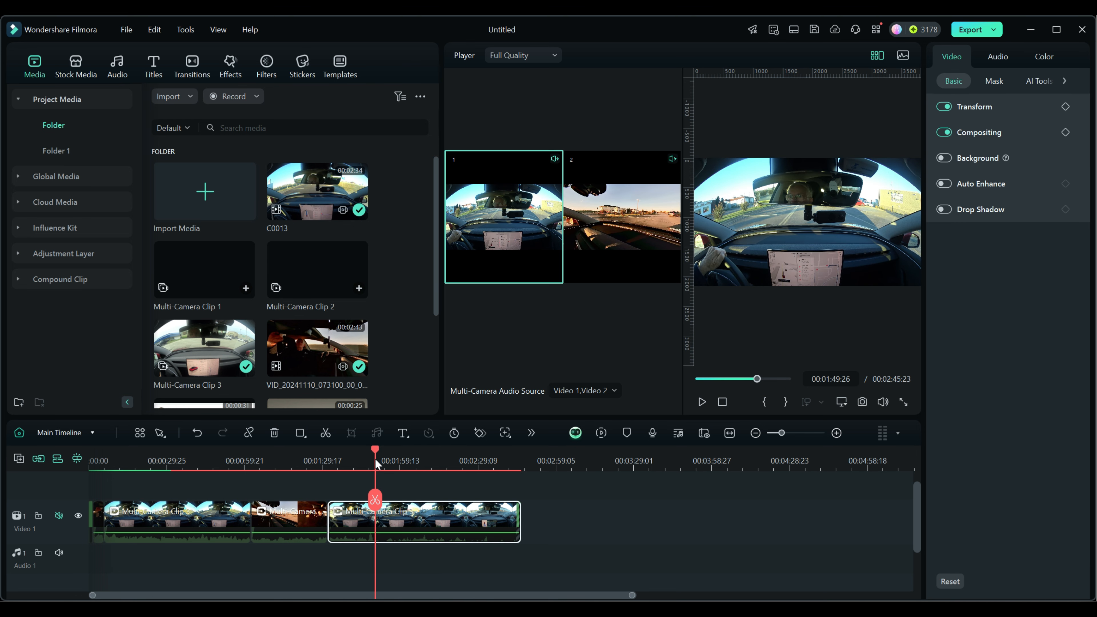
left_click(700, 402)
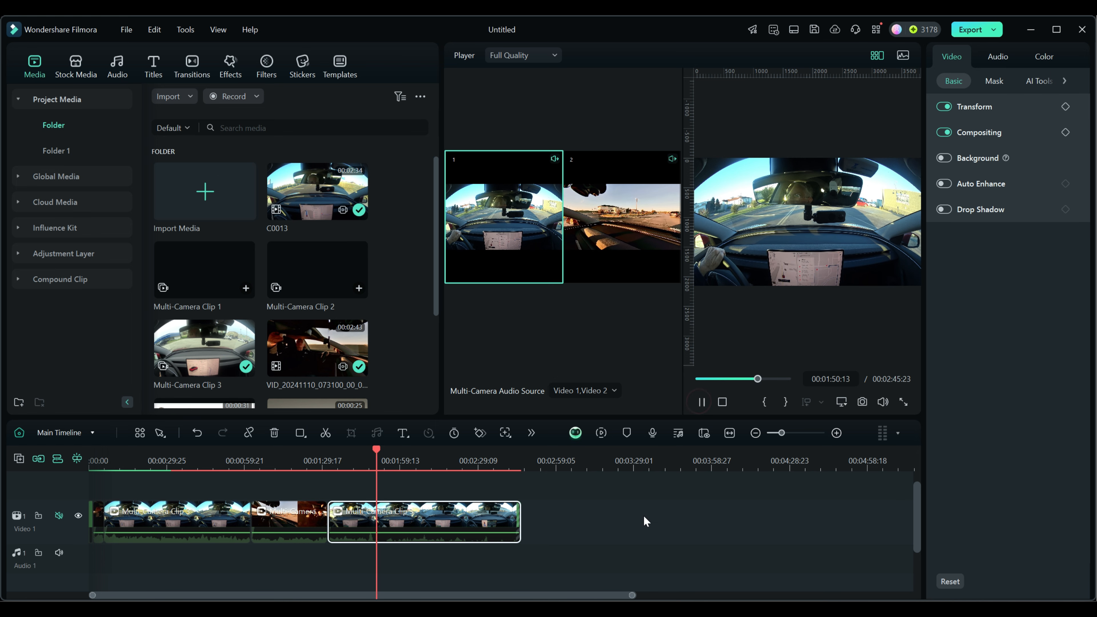
left_click(620, 241)
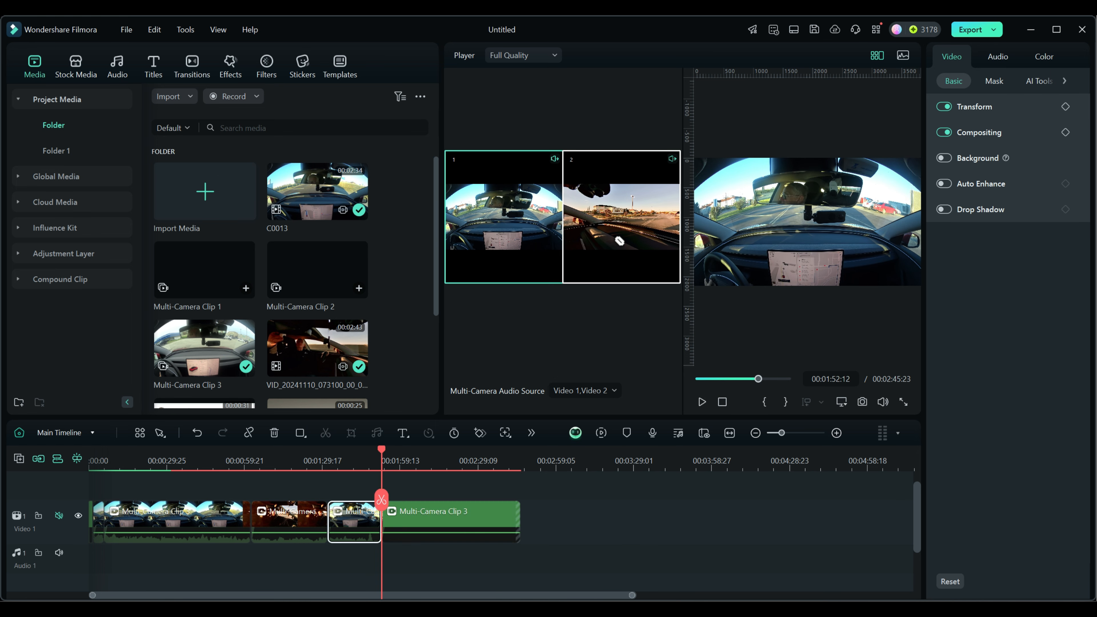
left_click(498, 223)
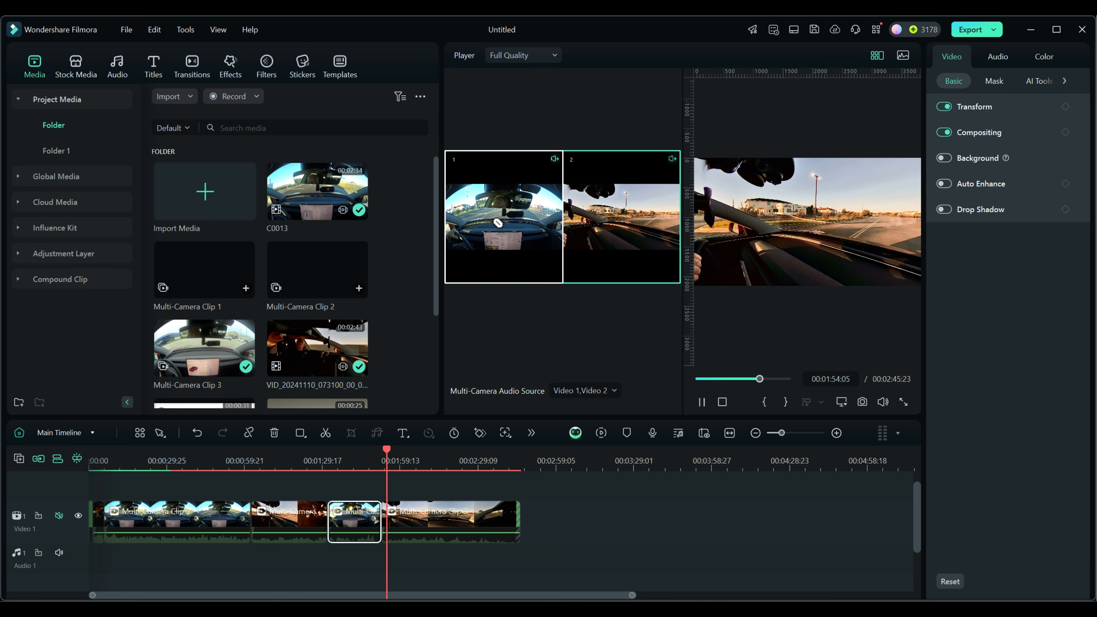
left_click(629, 226)
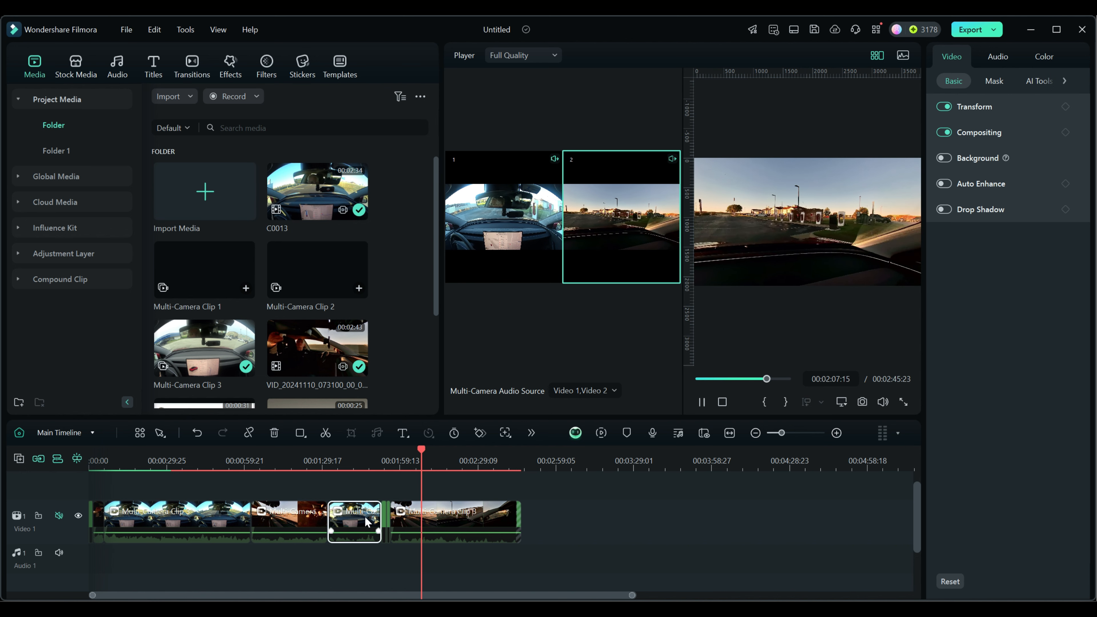
left_click(702, 402)
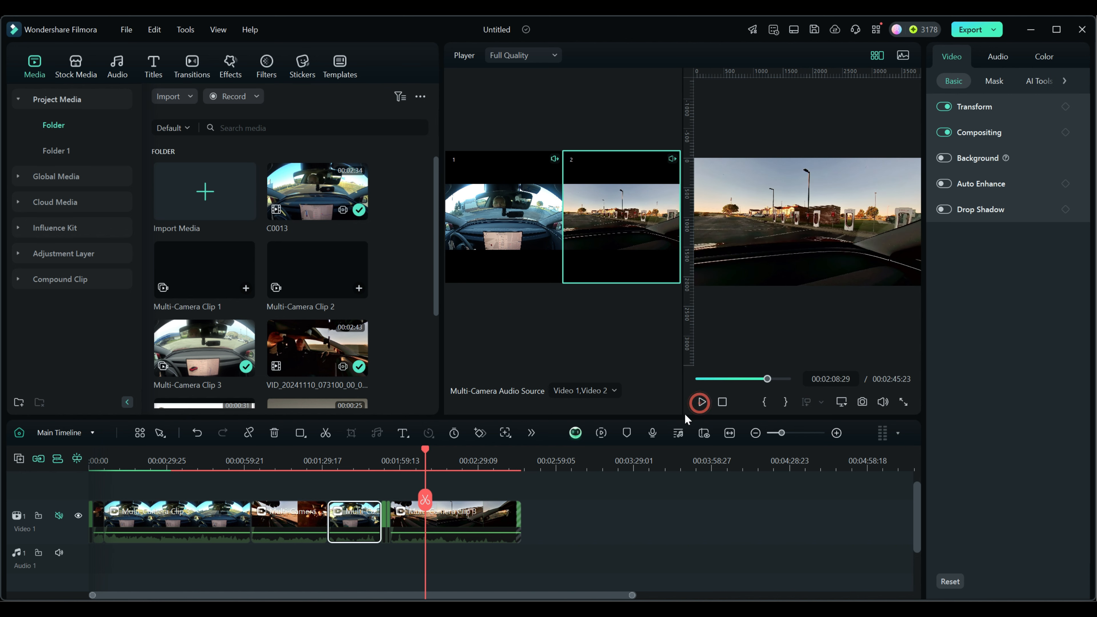
With no clip selected, cut to camera 1 at 00:02:09:02 and to camera 2 at 00:02:24:10.
left_click(352, 488)
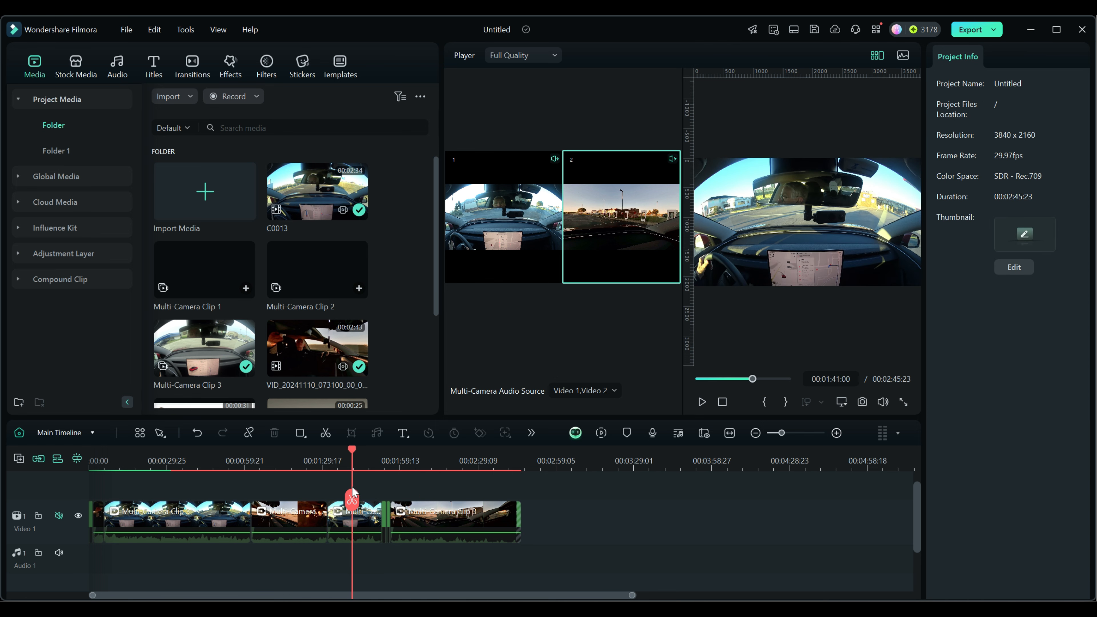
scroll(448, 482, "up", 1)
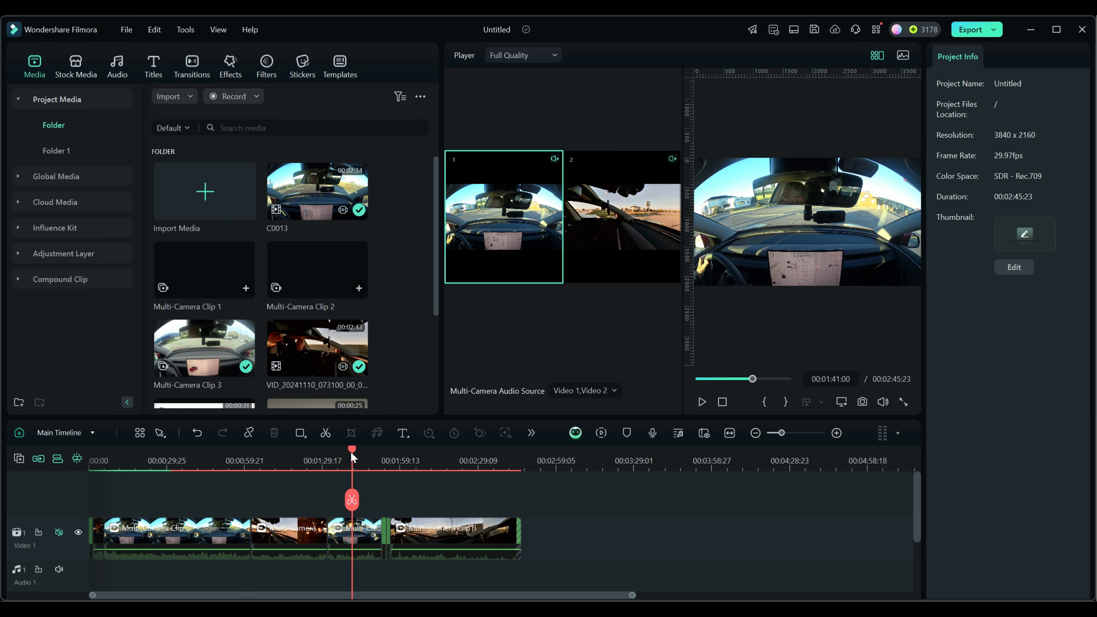
left_click_drag(352, 450, 425, 456)
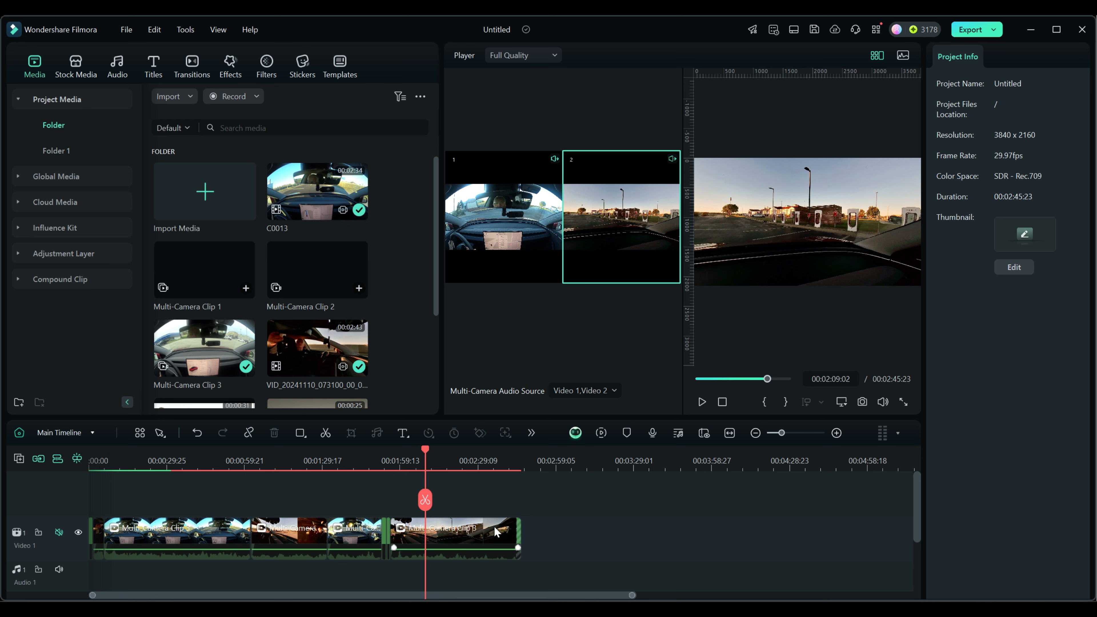
left_click(516, 248)
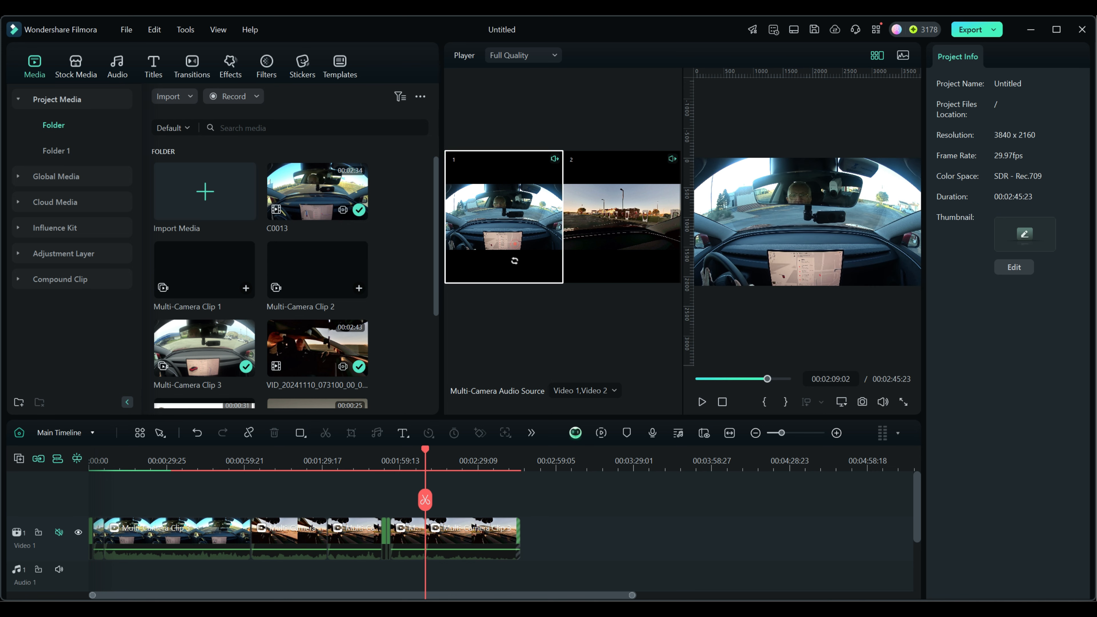
left_click_drag(426, 450, 465, 448)
left_click(619, 230)
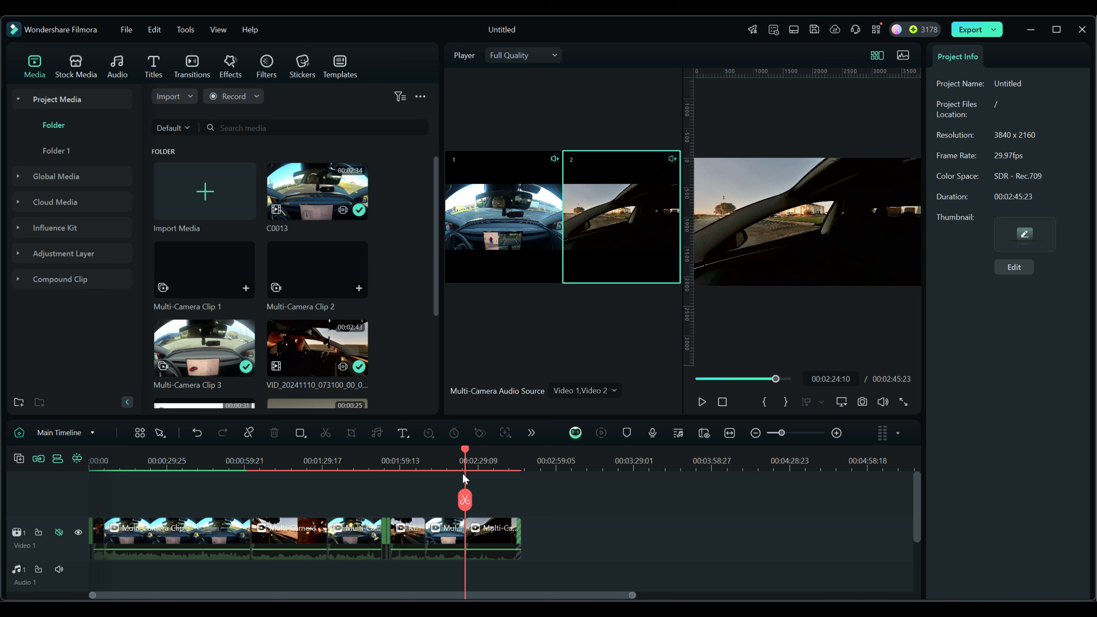
Move the playhead back to 00:00:47:23 and open the multi-camera segment there in its own timeline.
left_click_drag(465, 451, 213, 451)
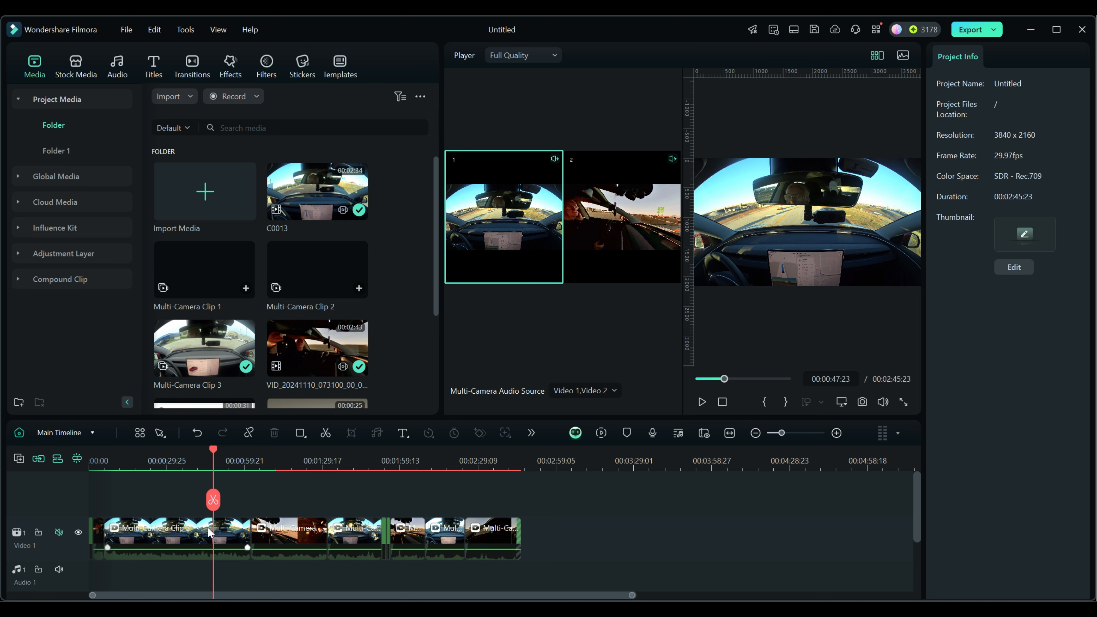
double_click(169, 529)
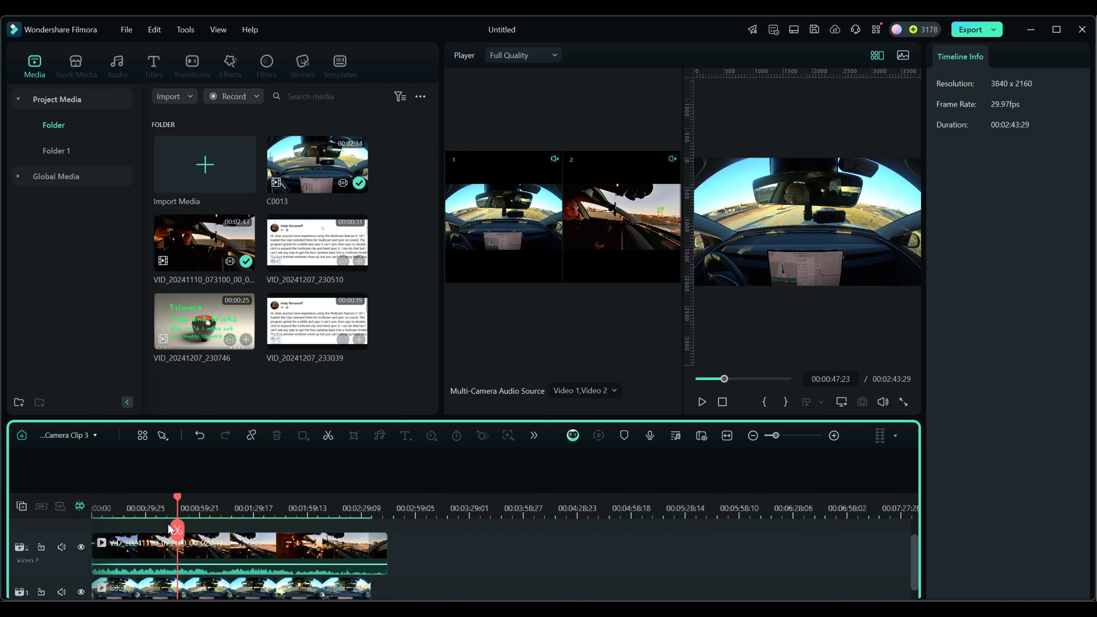